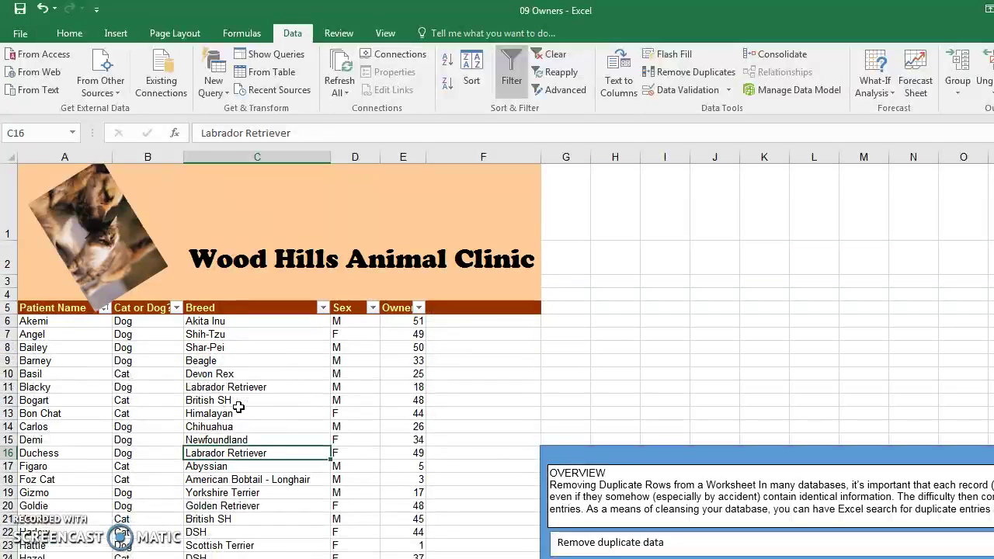
Step: Remove duplicate rows from the patient list, comparing only the Patient Name column
click(238, 409)
click(294, 31)
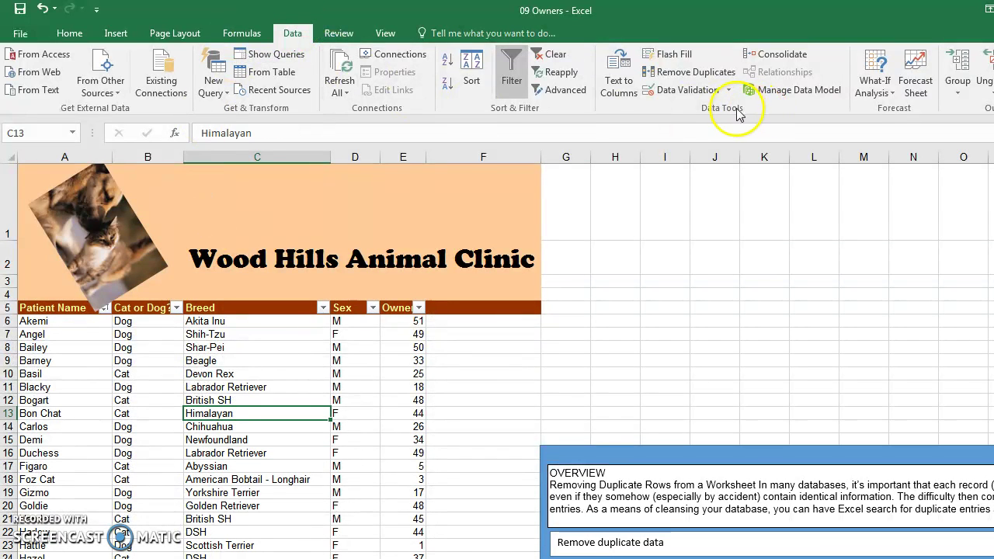
click(694, 72)
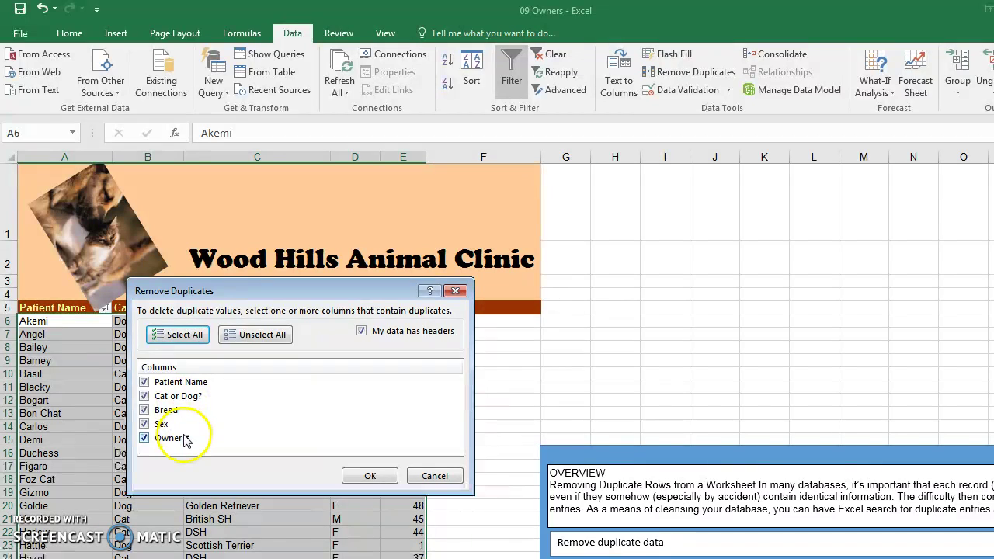
drag(204, 293, 271, 305)
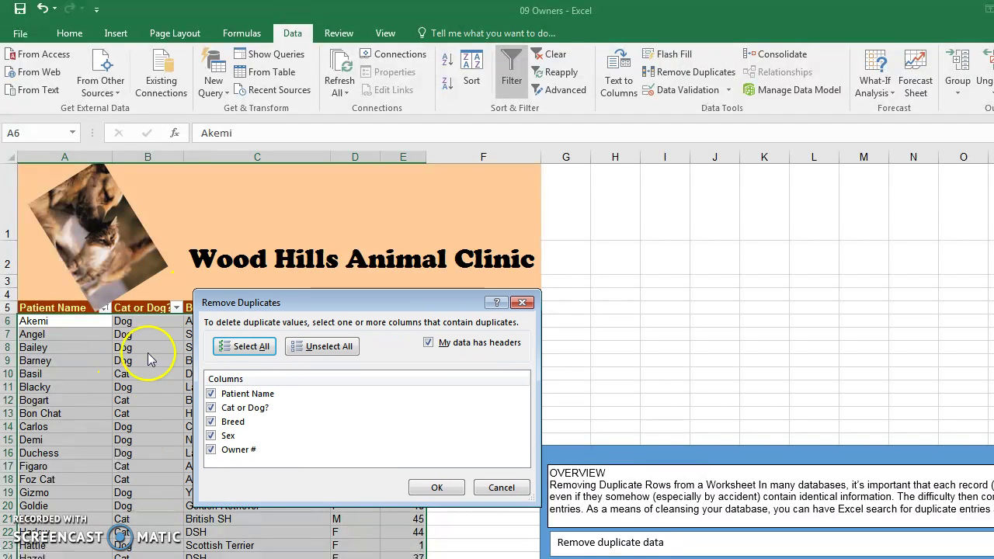
click(212, 408)
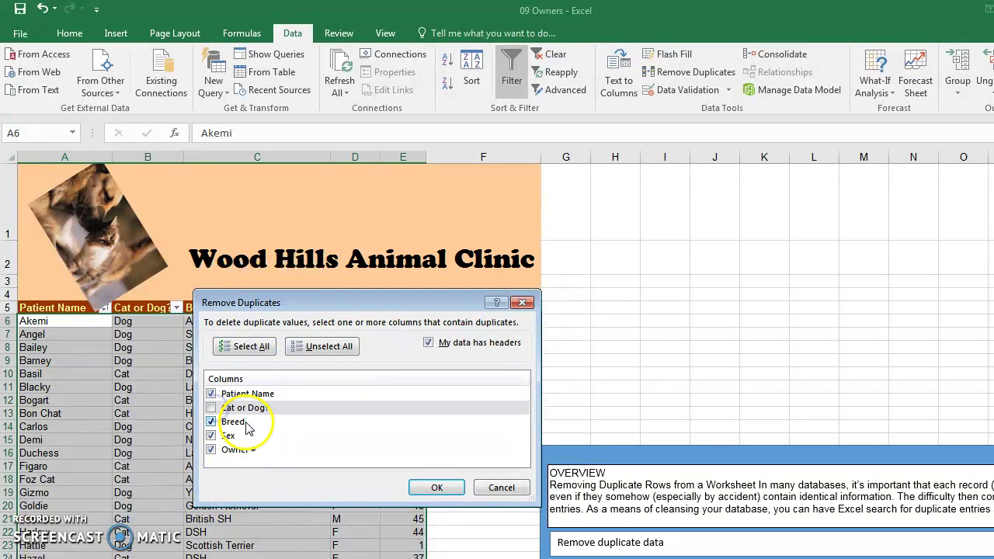
click(210, 421)
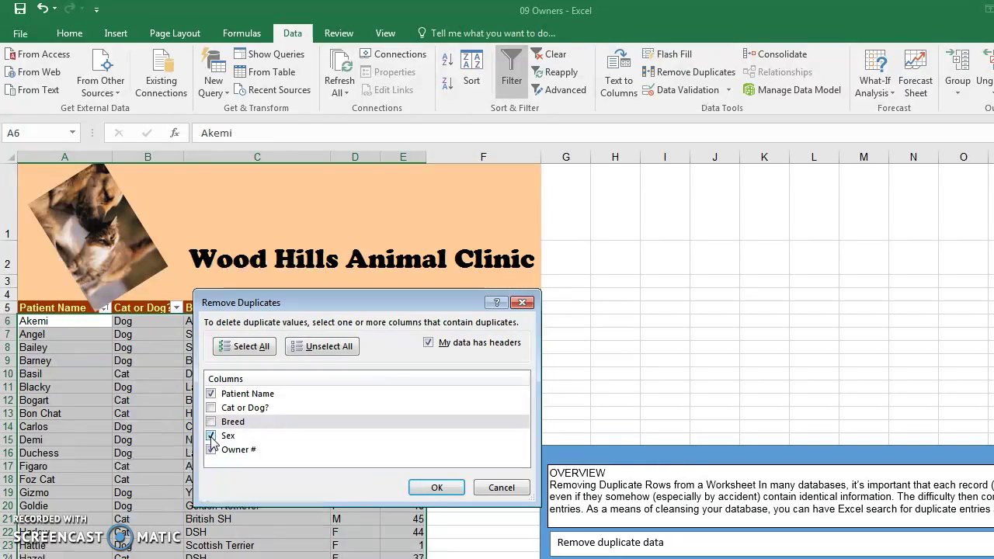
click(212, 437)
click(211, 450)
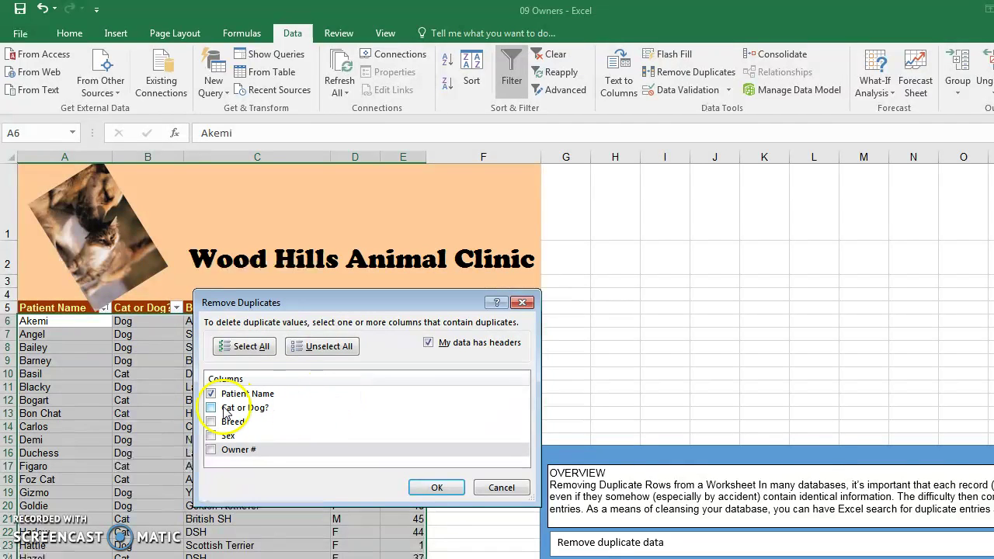
click(438, 489)
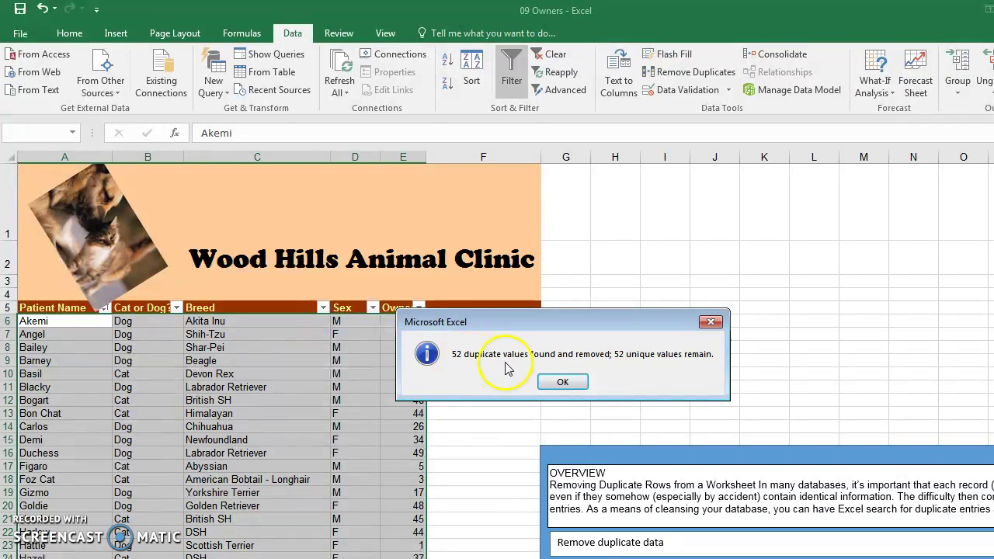
click(562, 383)
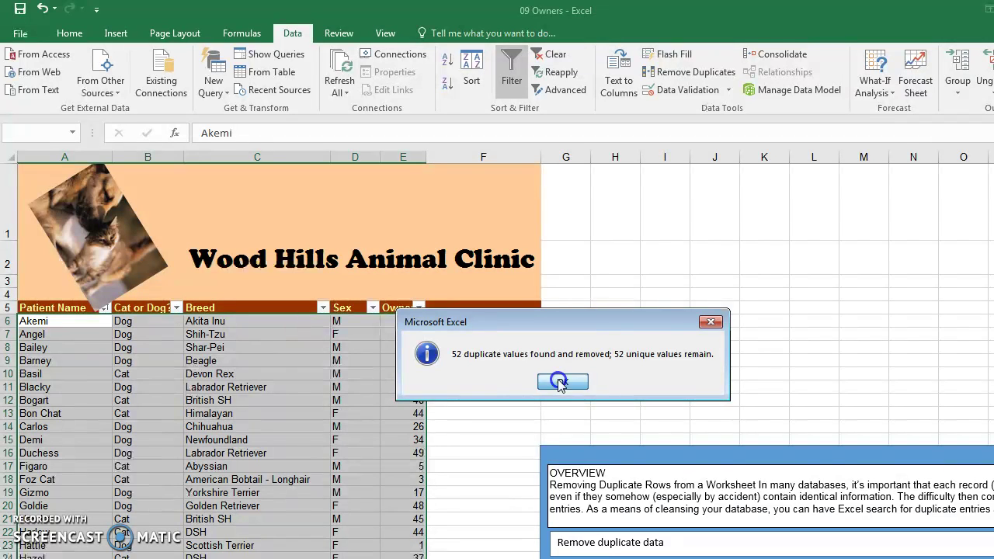
Step: Examine the data validation options for the selected Breed cell, including error alert, input message and allowed value types
click(729, 90)
click(705, 128)
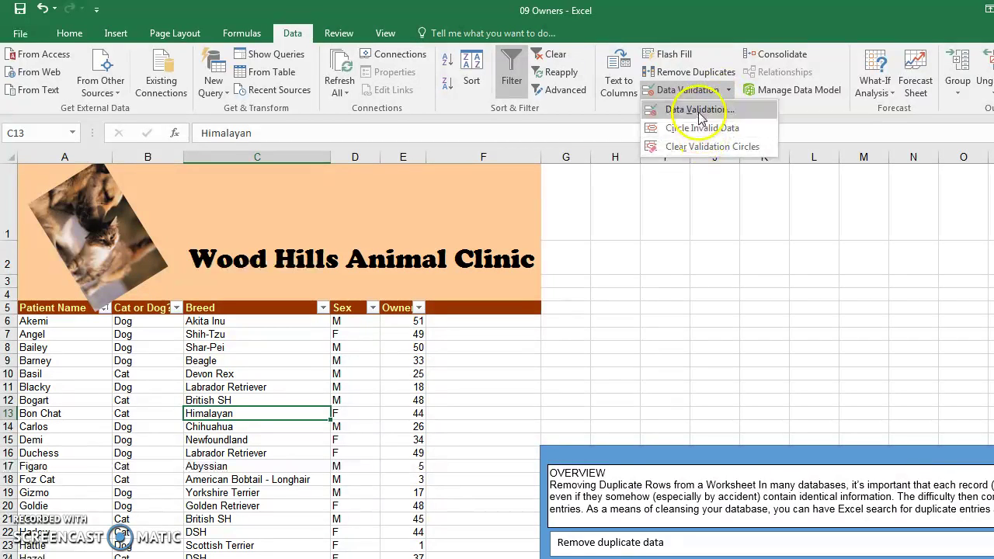
click(698, 110)
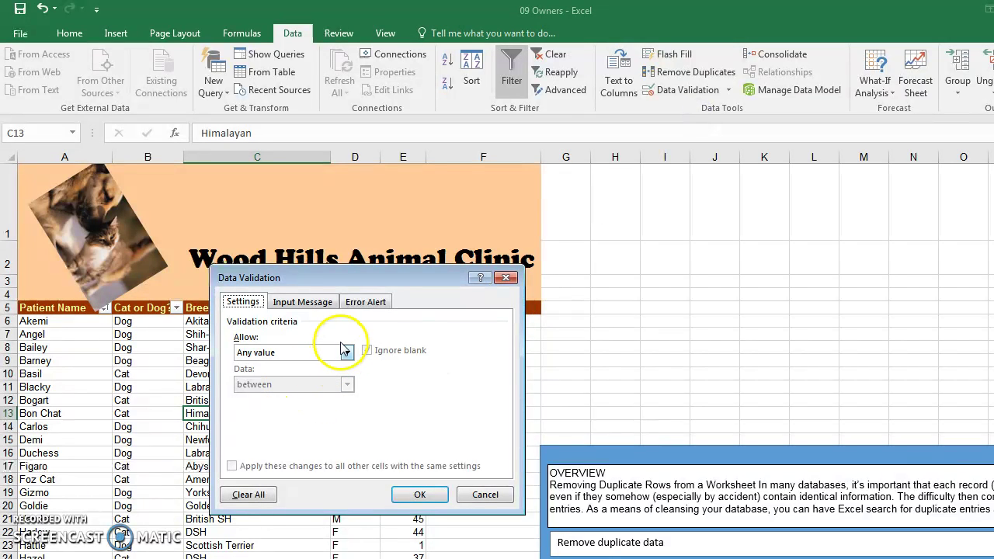
click(363, 302)
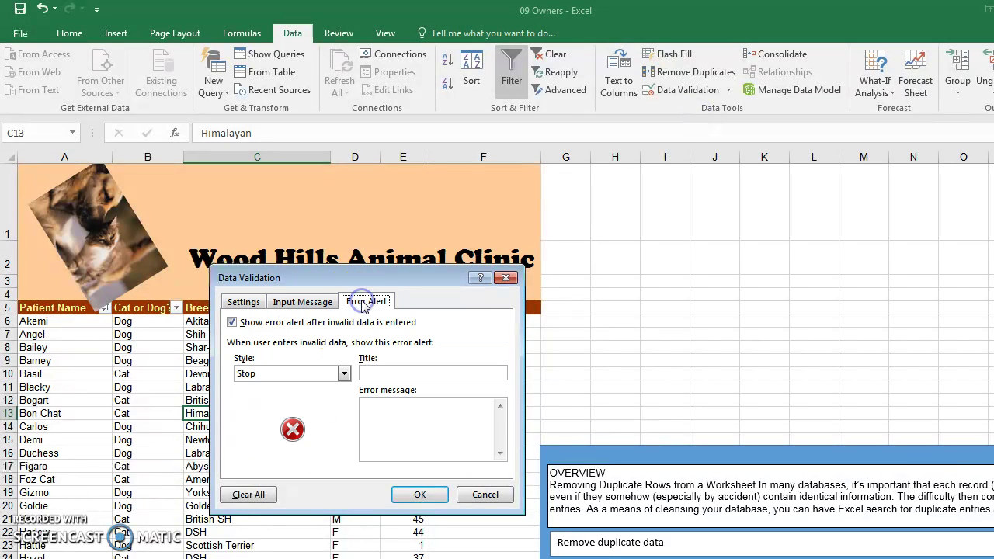
click(303, 302)
click(241, 302)
click(343, 354)
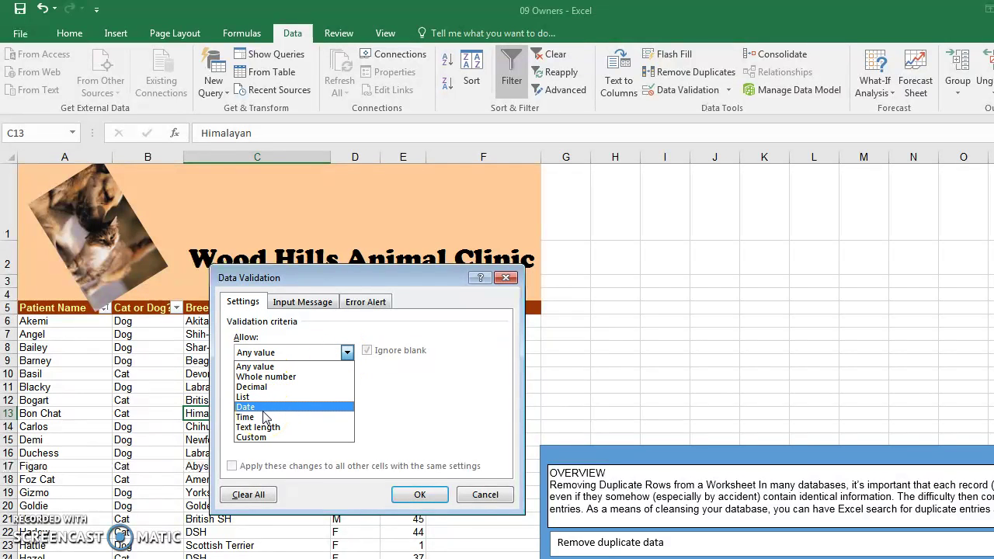
click(274, 370)
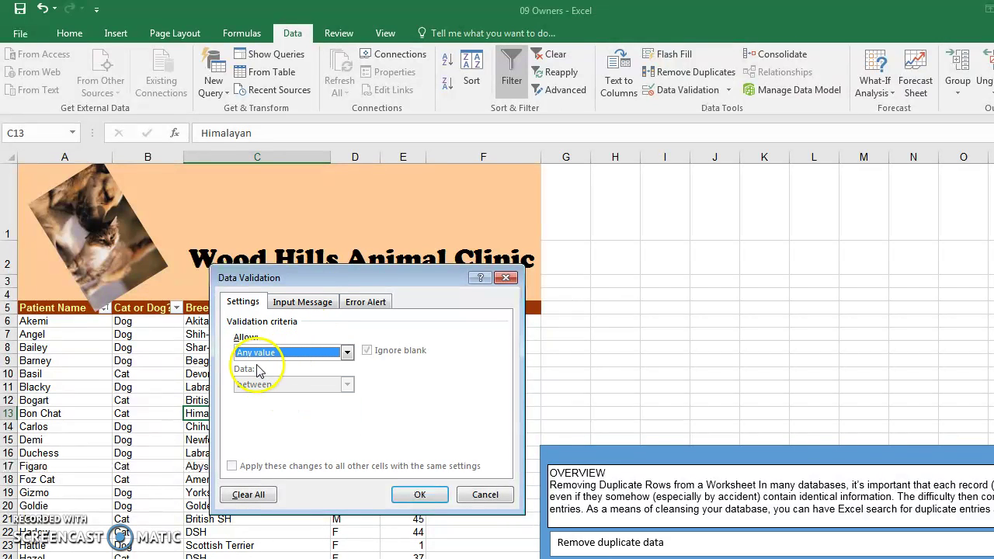
click(289, 354)
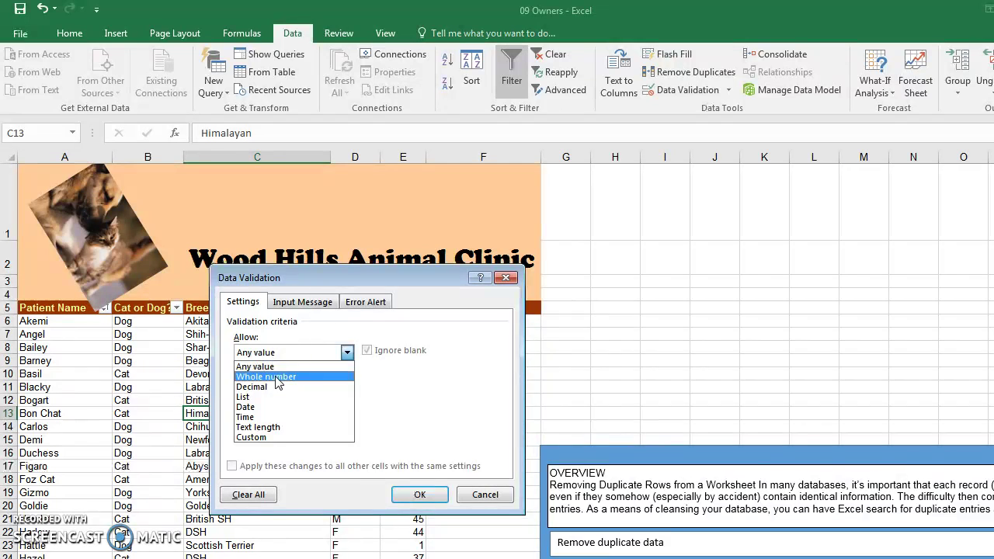
click(280, 375)
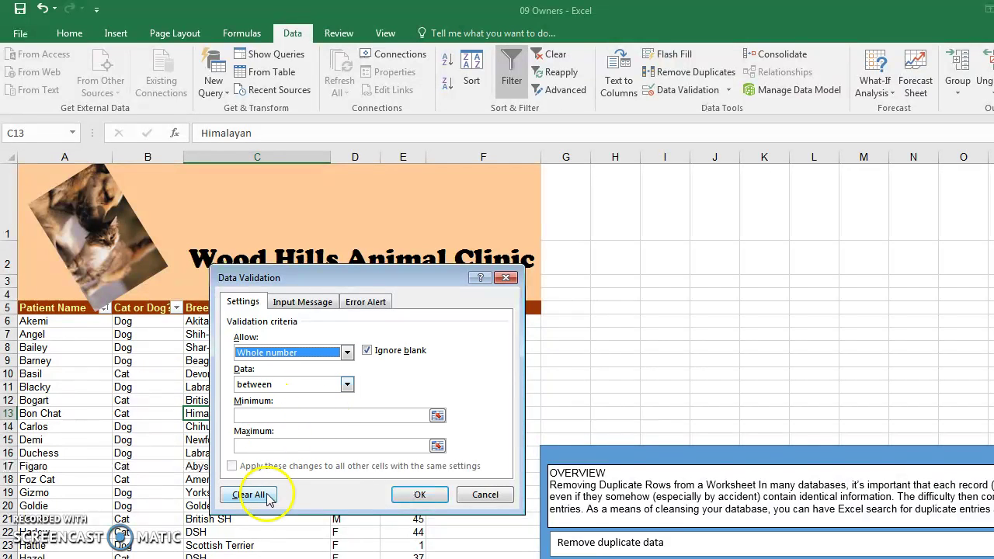
click(302, 302)
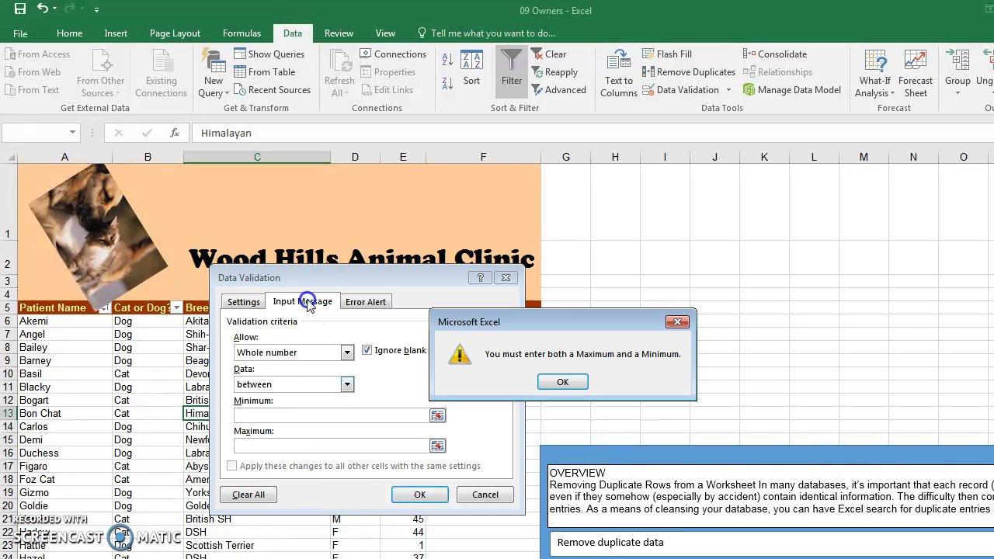
click(563, 384)
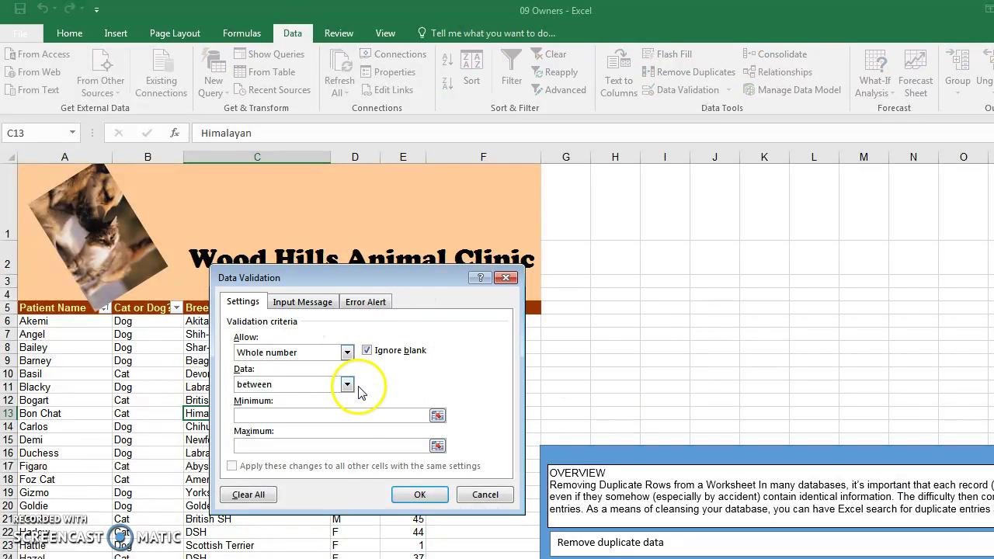
click(485, 495)
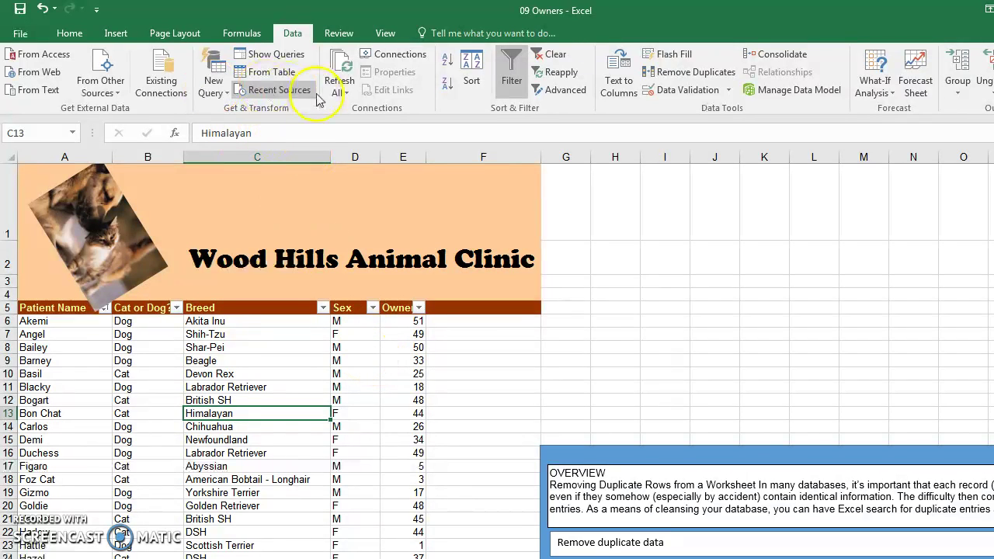
Step: Set the column heading row 5 as the print title row that repeats at the top of every page
click(176, 38)
click(365, 74)
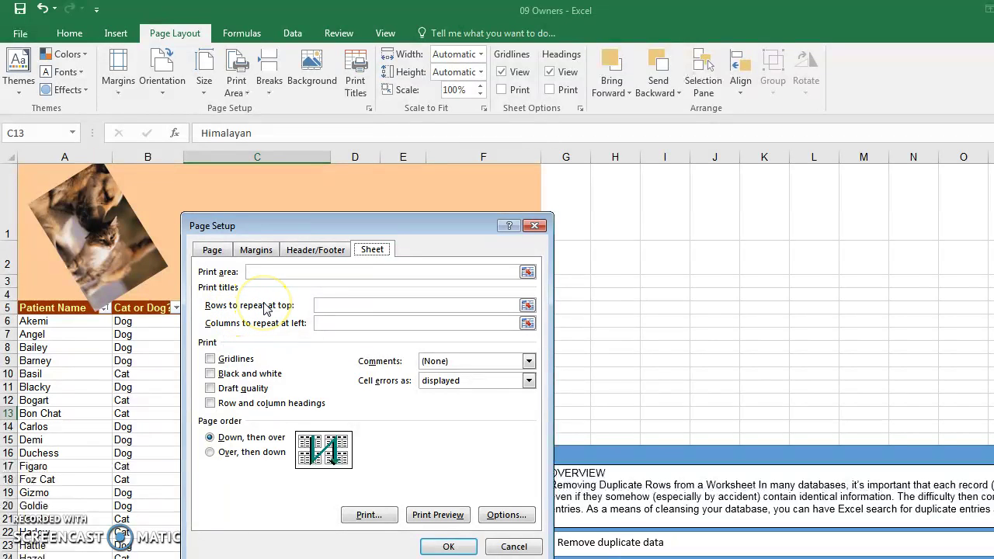
click(528, 306)
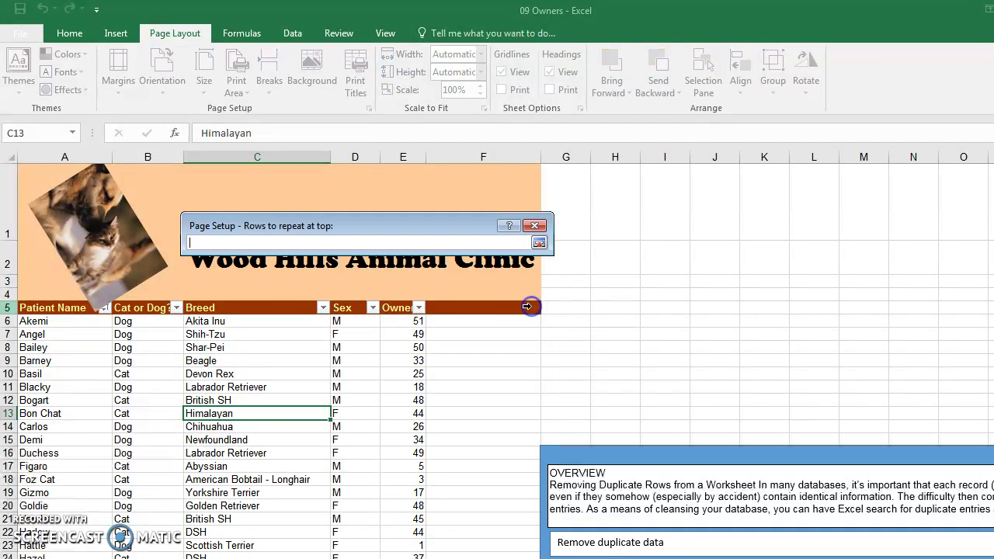
click(10, 307)
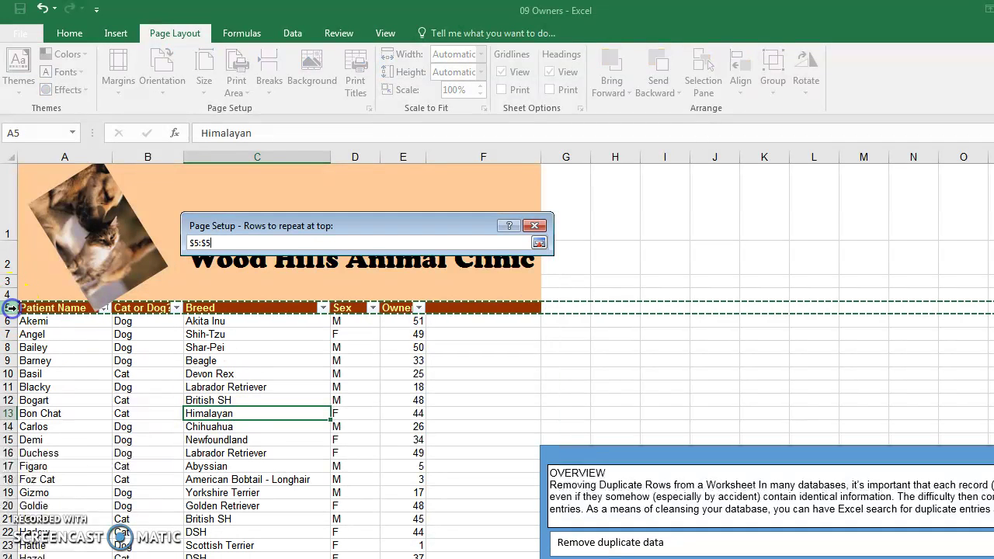
click(538, 243)
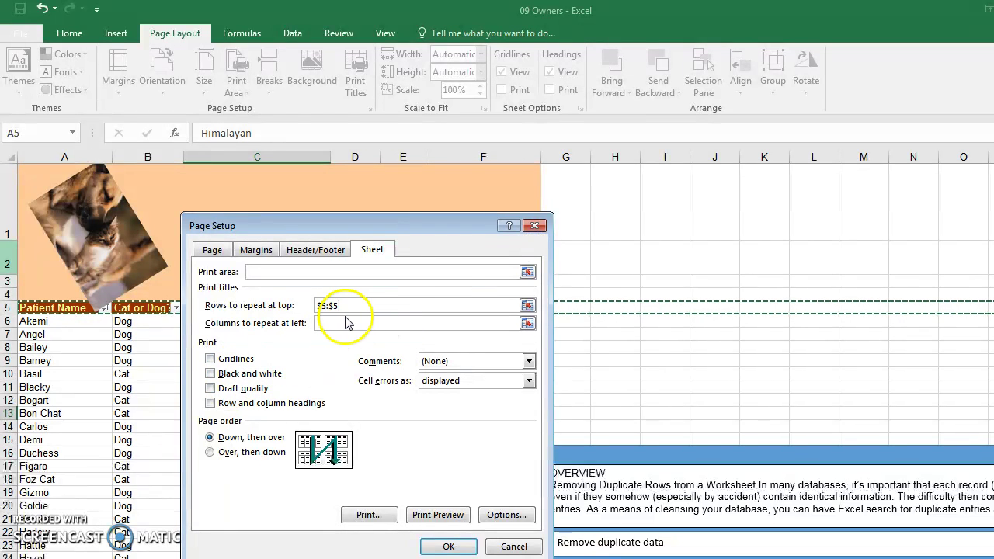
Step: Preview the printed pages to check the column headings on the following pages
click(440, 516)
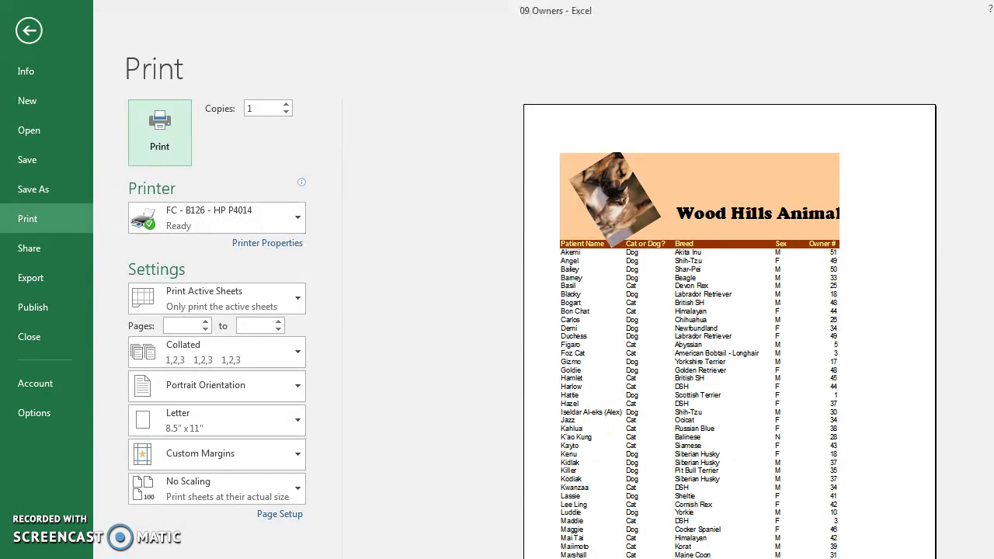
scroll(730, 326, down, 2)
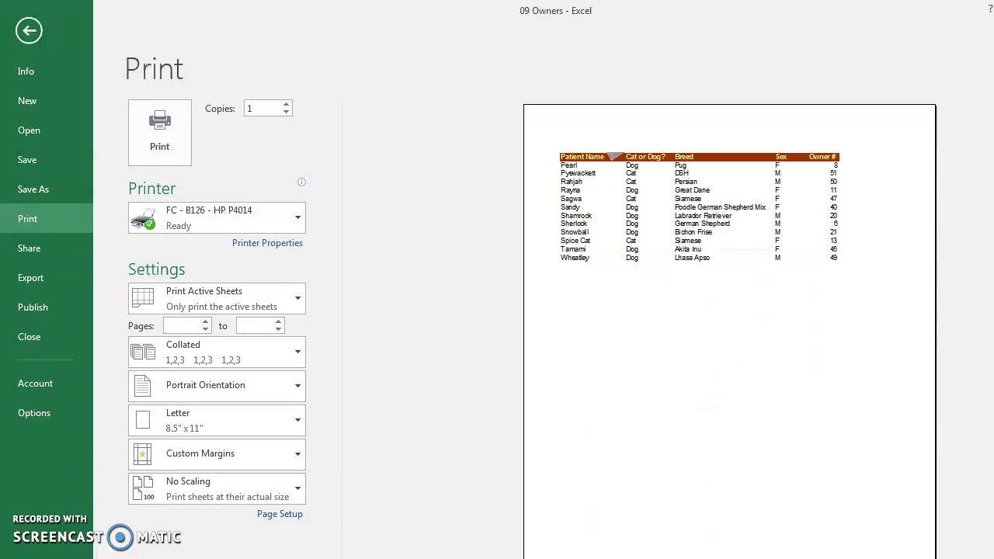
scroll(730, 326, down, 2)
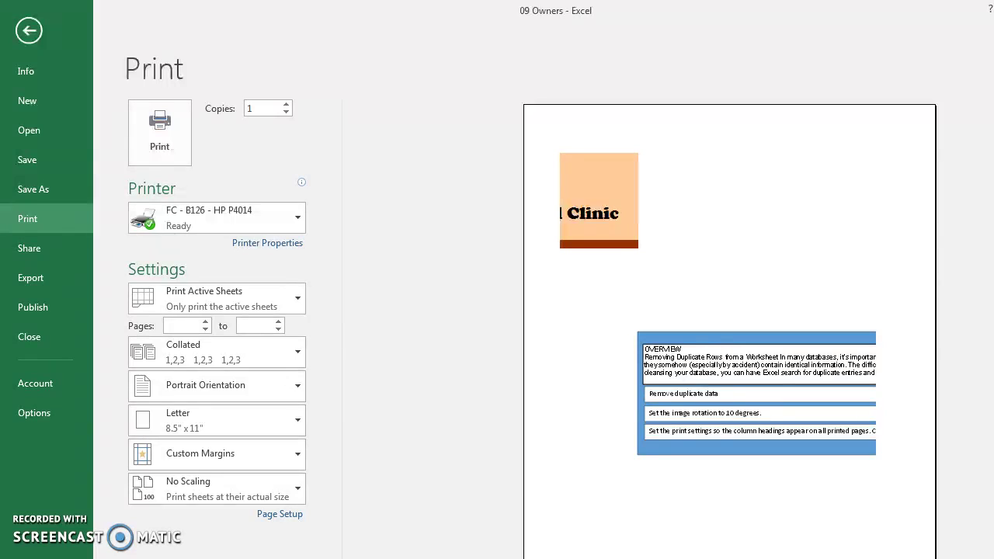
scroll(730, 326, up, 2)
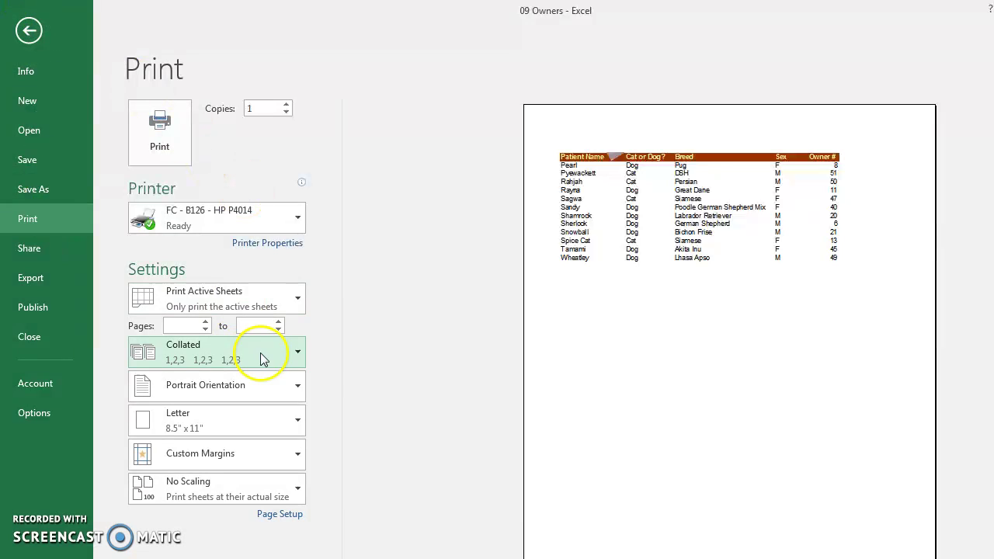
Step: Review the print options for which sheets to print, page collation and scaling
click(289, 303)
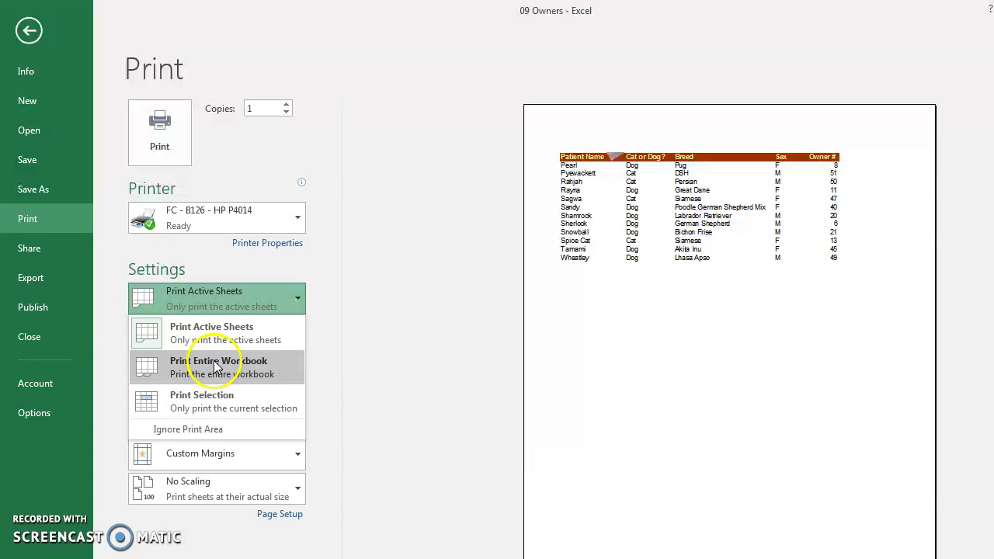
click(310, 269)
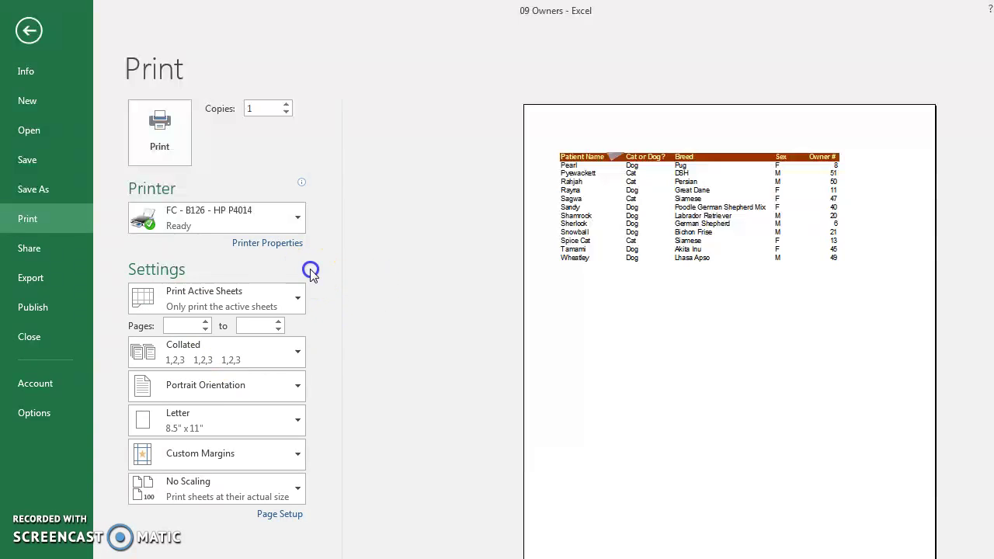
click(270, 356)
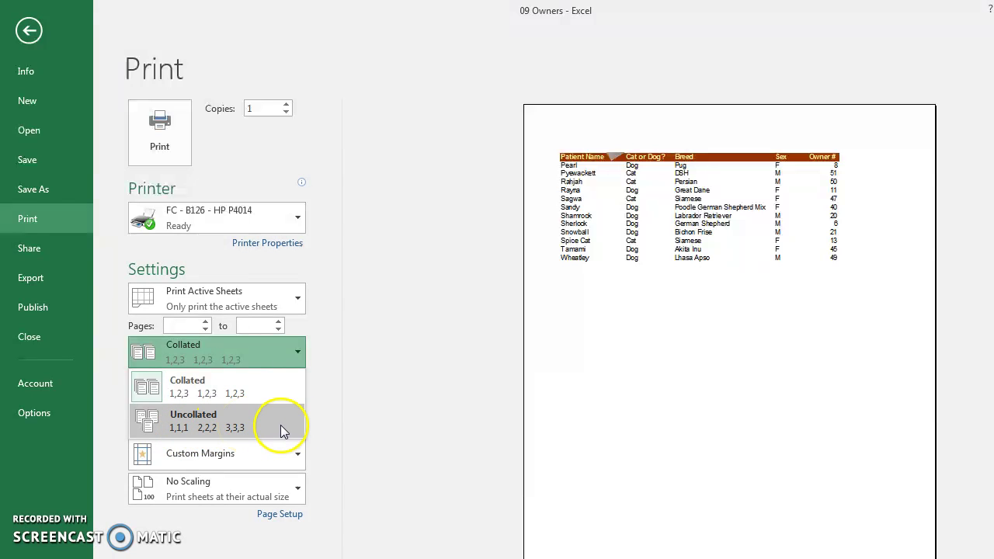
click(328, 401)
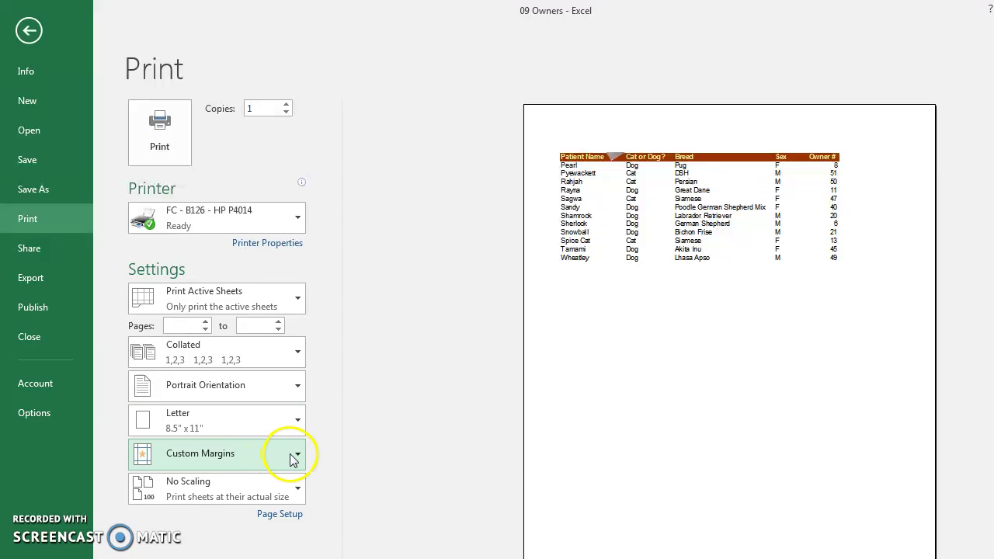
click(294, 489)
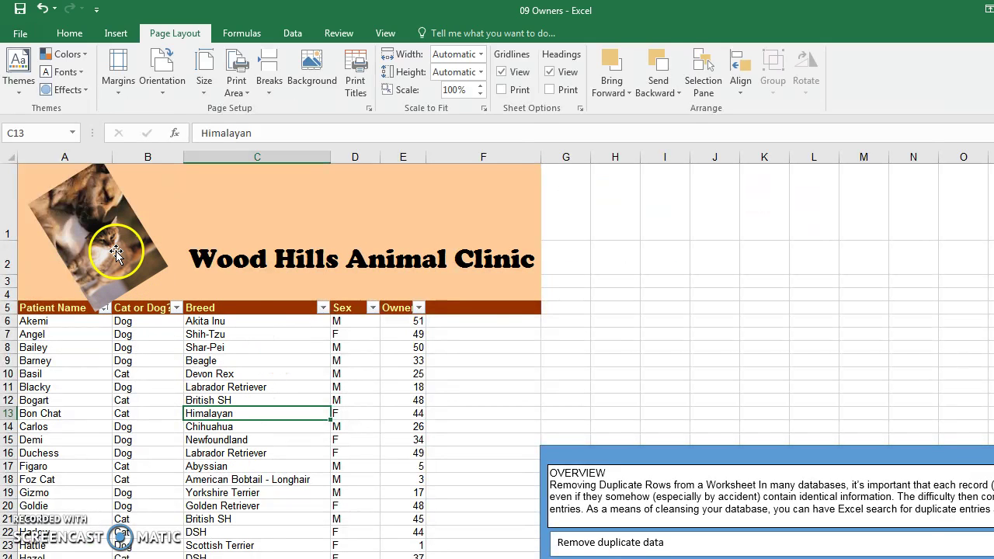
Step: Set the rotation of the cat picture in the worksheet header to 10 degrees
click(114, 252)
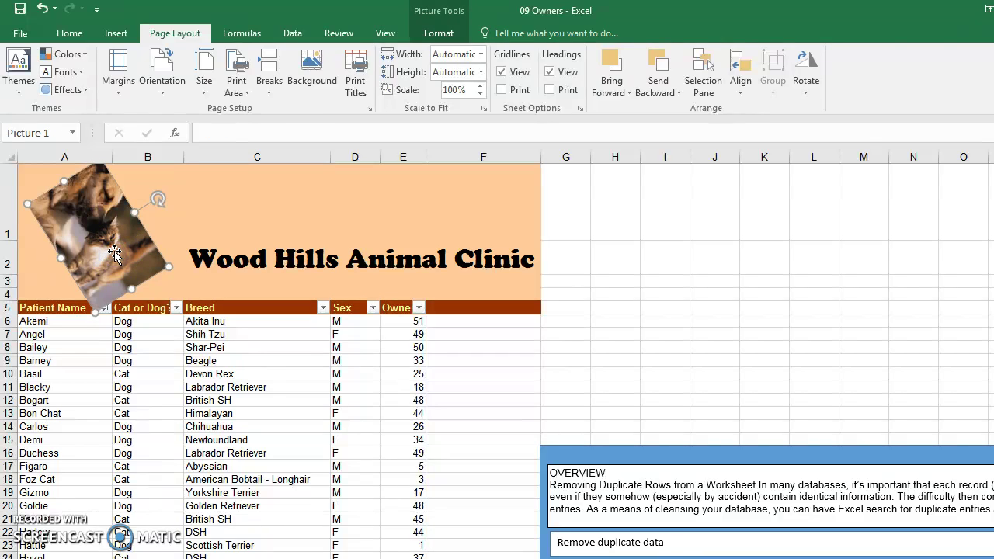
double_click(114, 252)
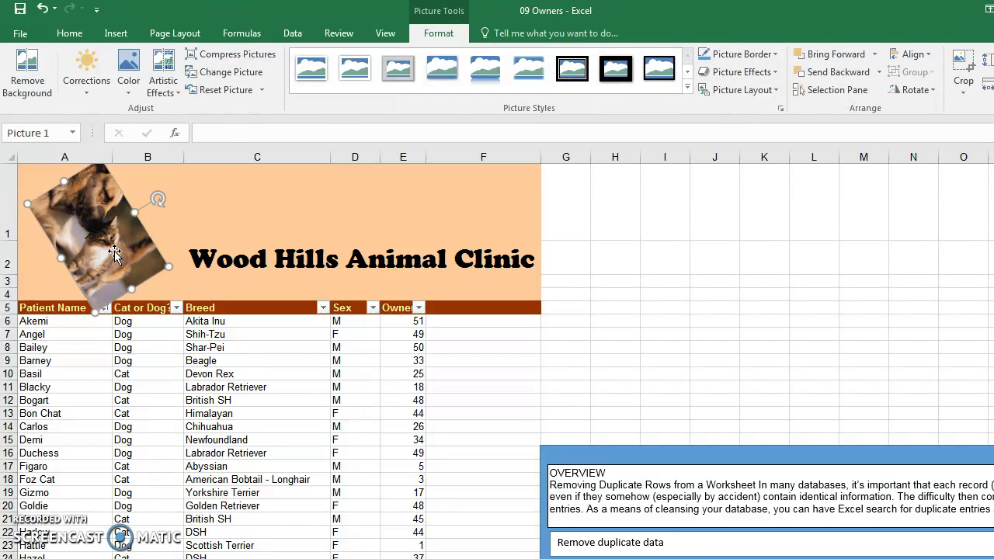
click(137, 241)
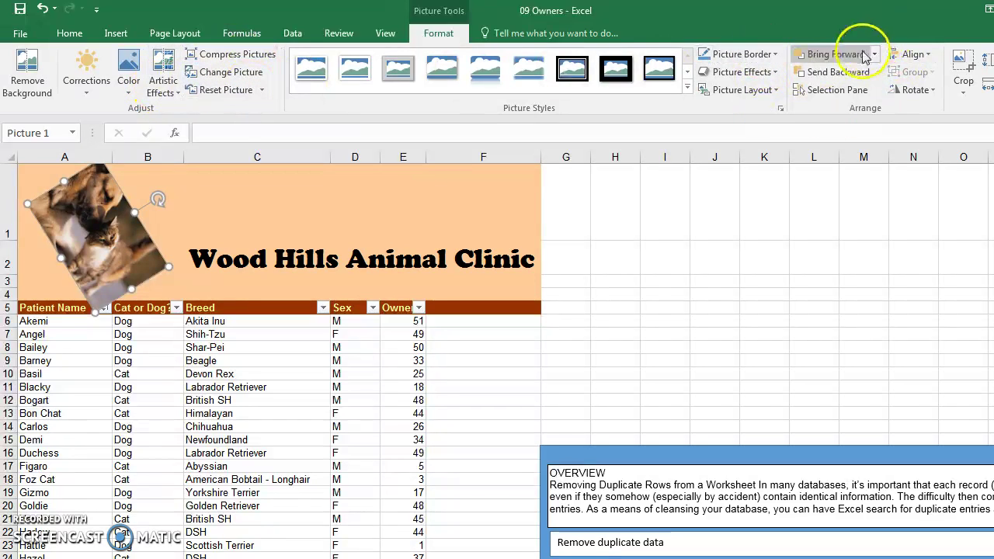
click(931, 91)
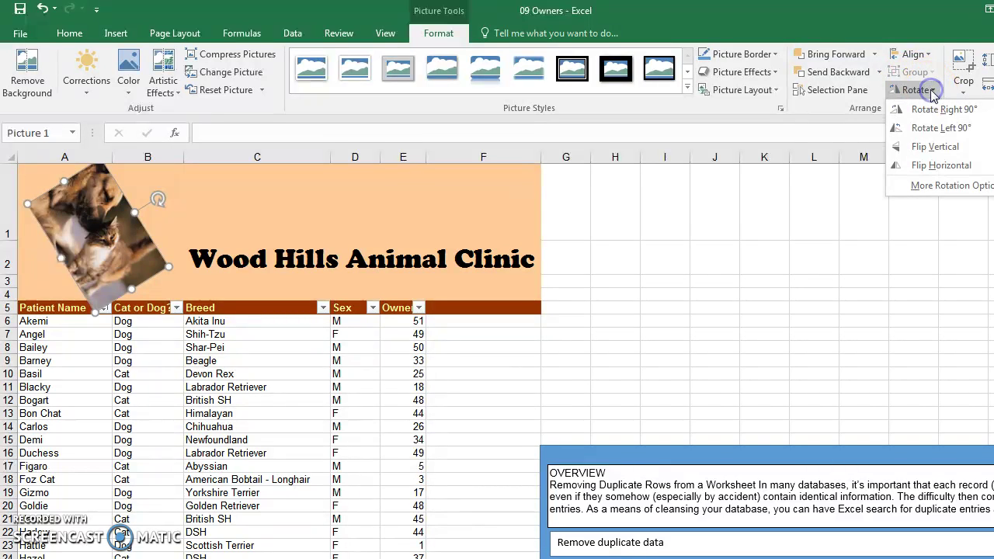
click(932, 187)
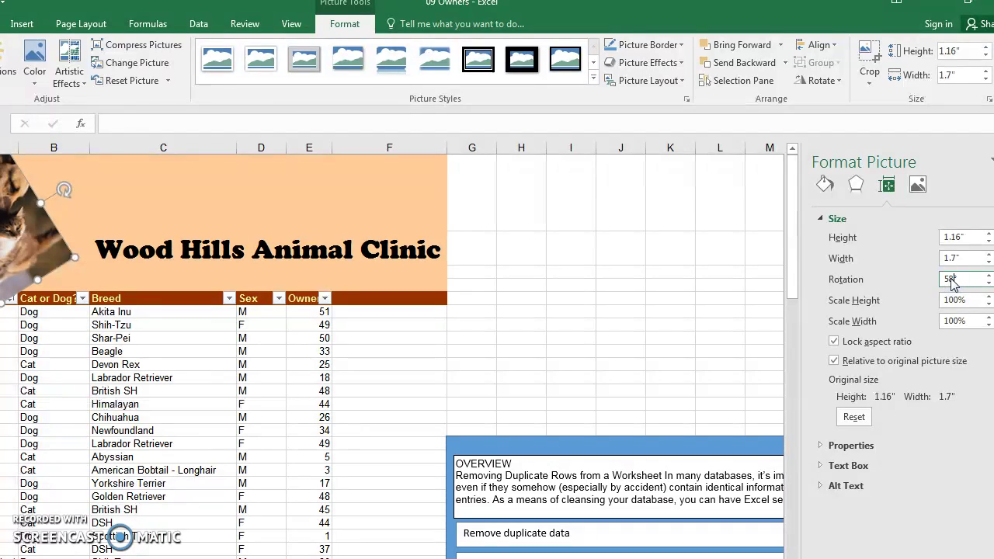
key(BackSpace)
text(10)
key(Return)
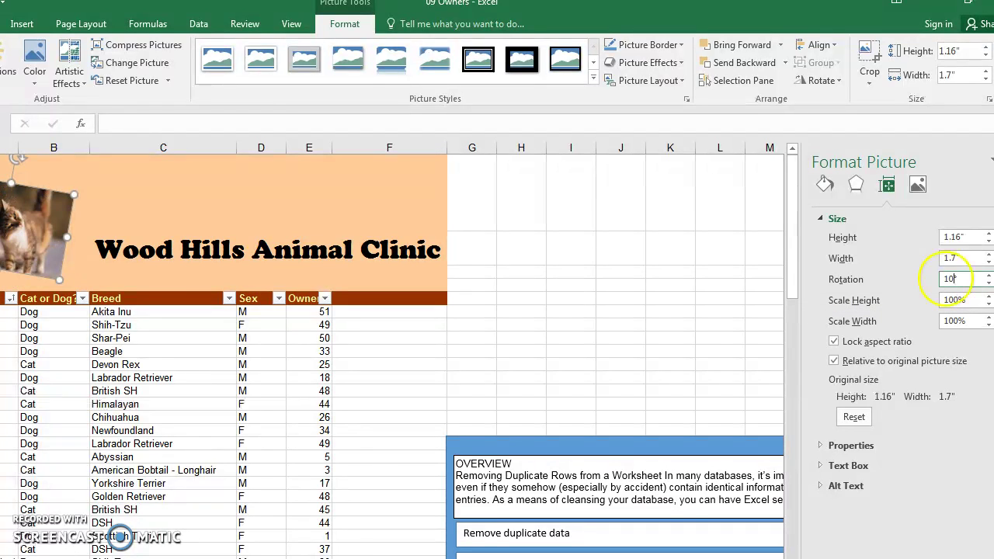